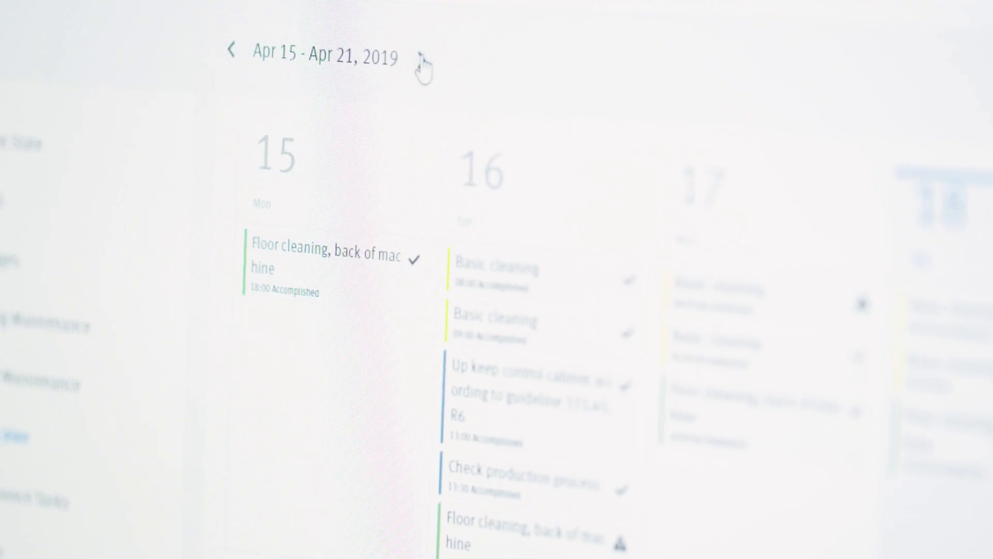
Advance the calendar to Apr 22–28 and set the chart range to 'last 30 days - 60 minutes'
{"action": "left_click", "coordinate": [423, 69]}
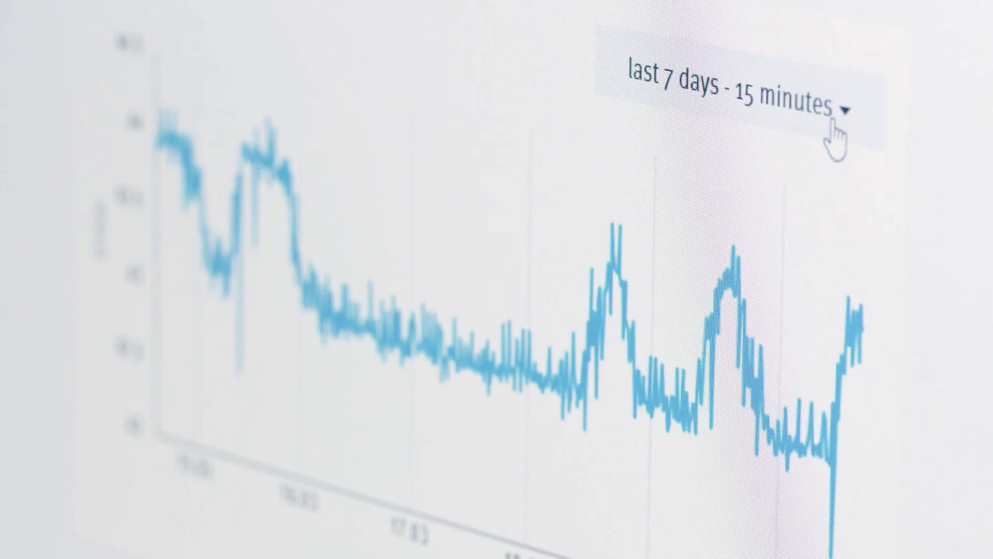
{"action": "left_click", "coordinate": [830, 124]}
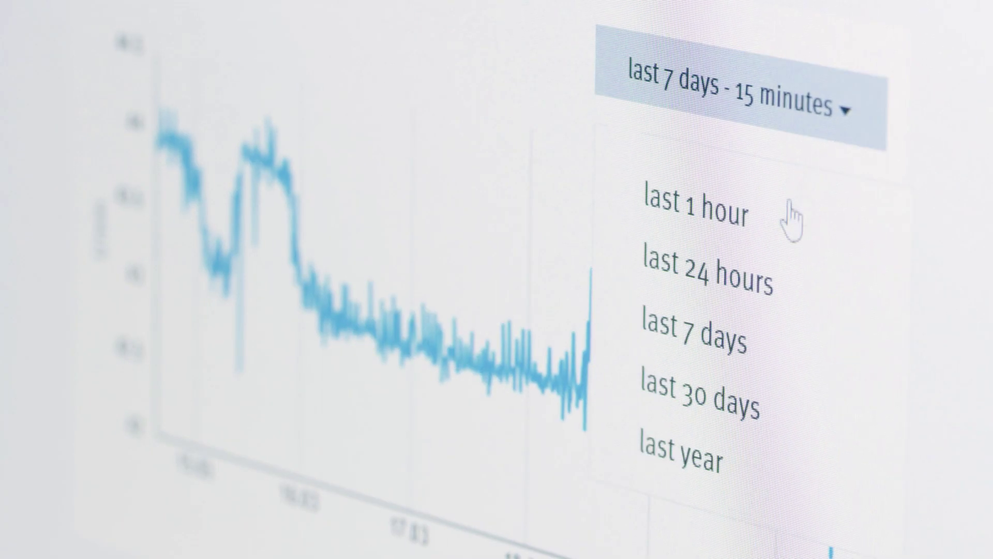
{"action": "left_click", "coordinate": [708, 412]}
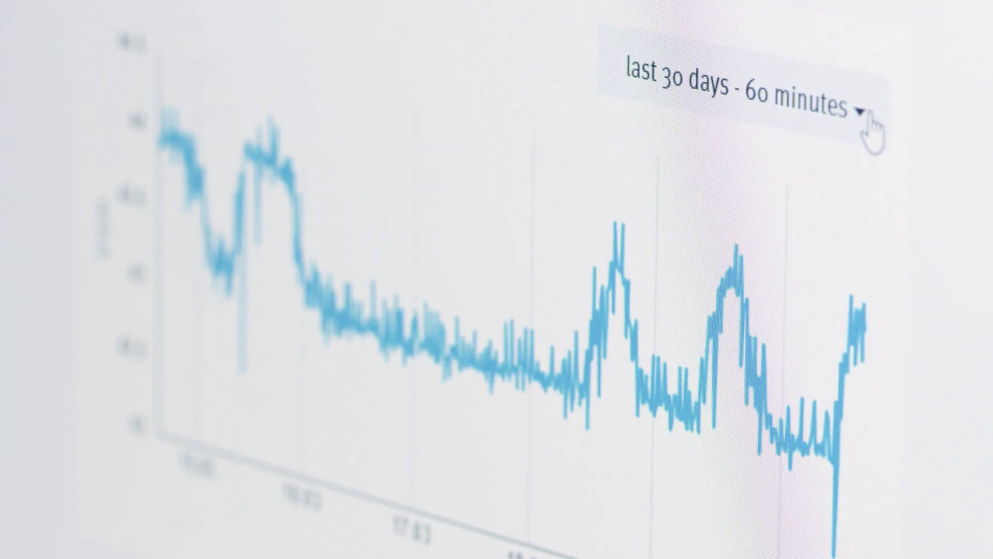
{"action": "left_click", "coordinate": [859, 124]}
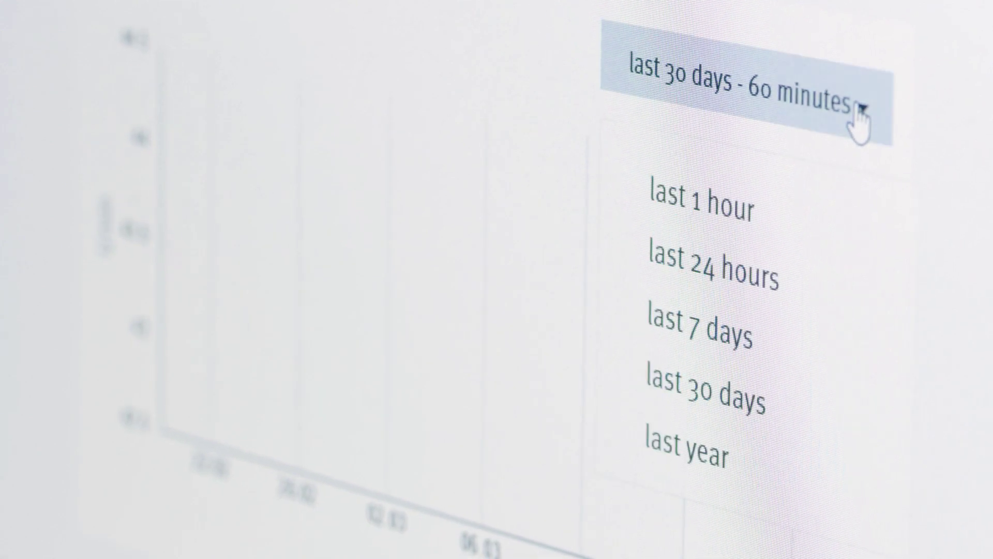